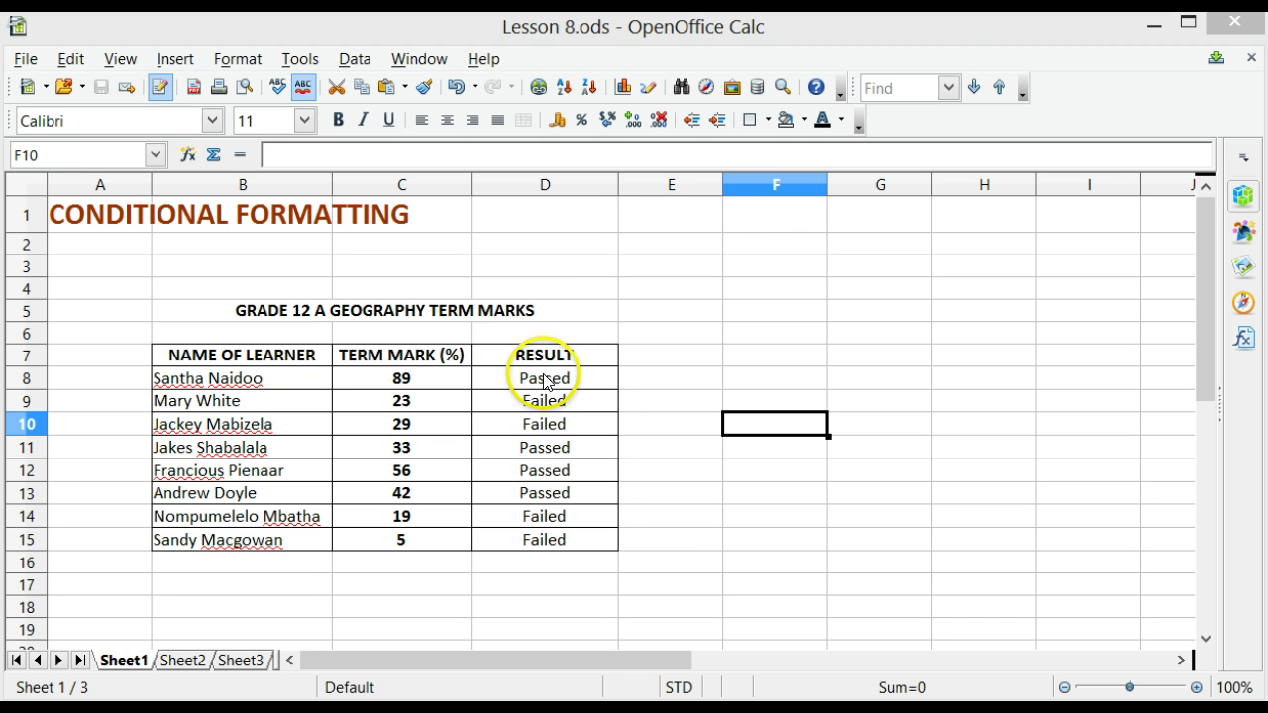
Select the Result cells D8:D15 and bring up the Format menu
left_click_drag(544, 379, 533, 544)
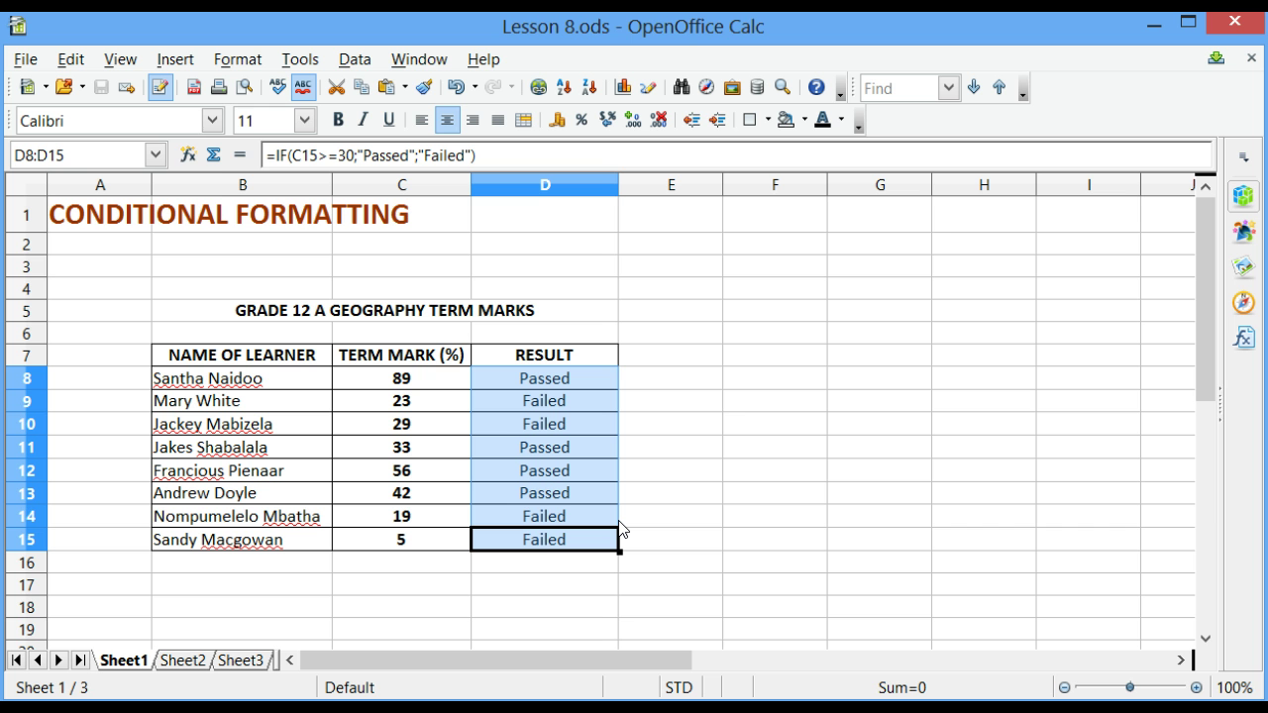
left_click(682, 420)
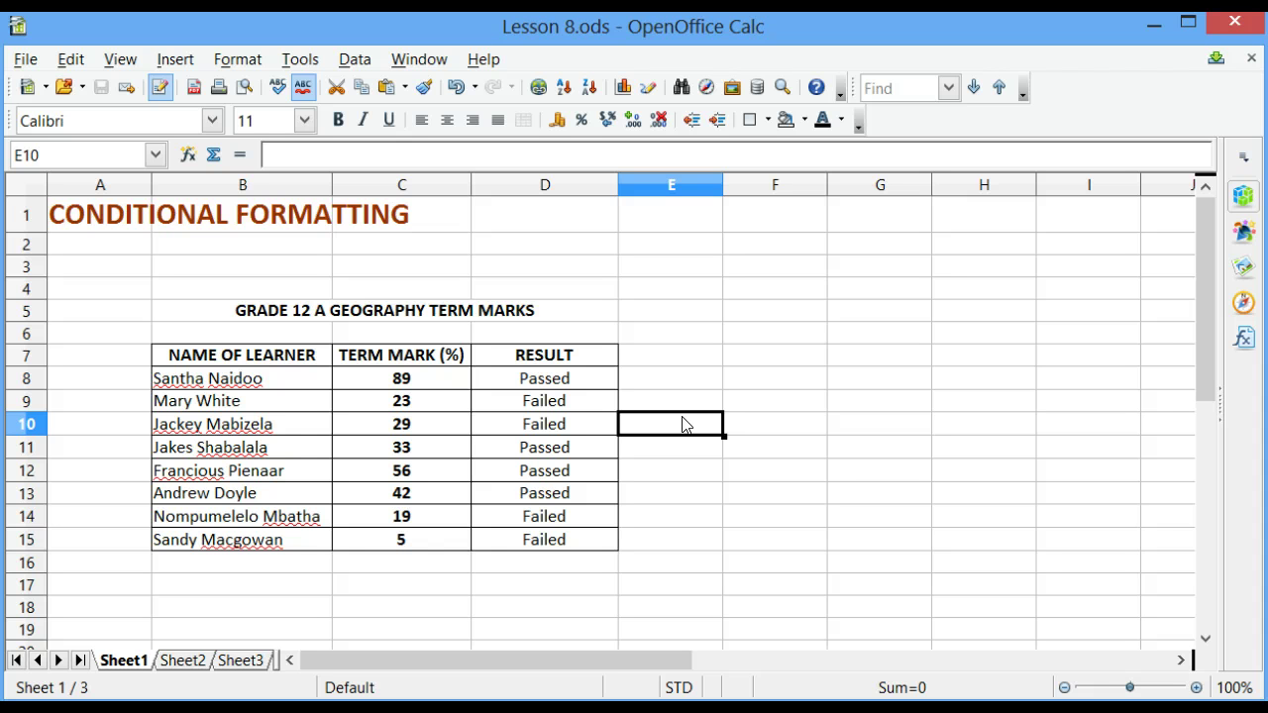
left_click(543, 382)
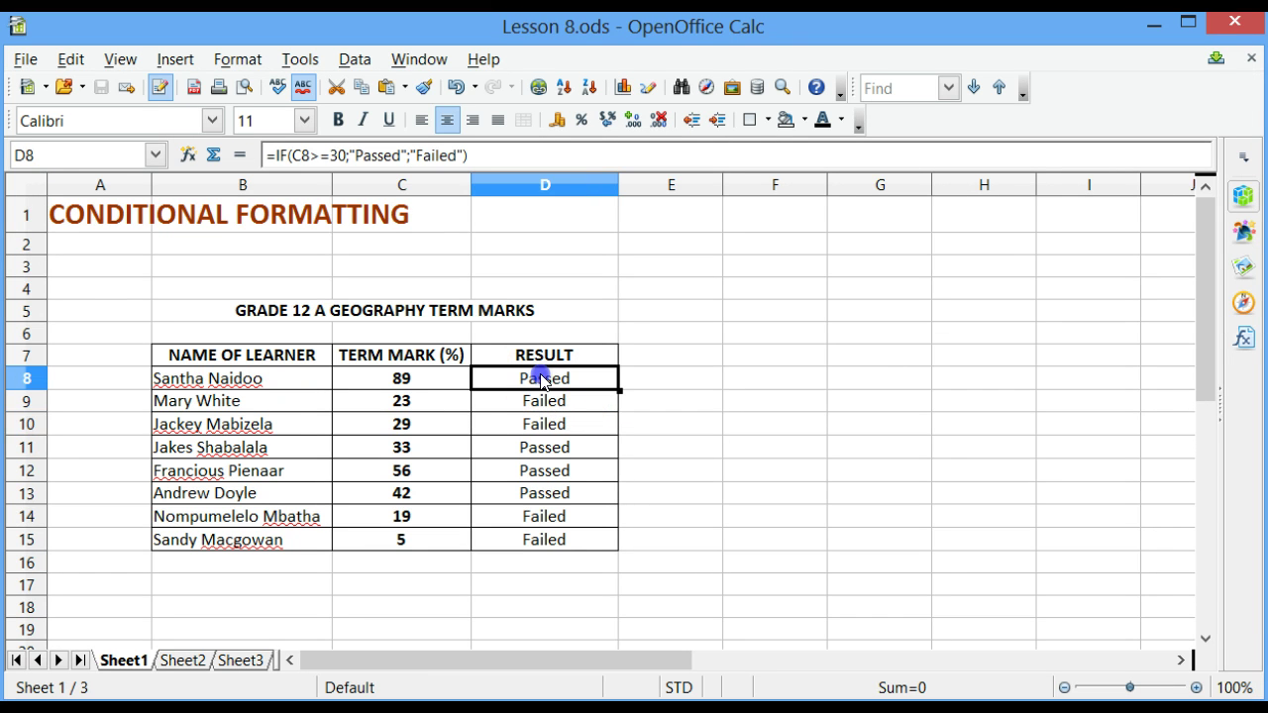
left_click_drag(543, 383, 530, 543)
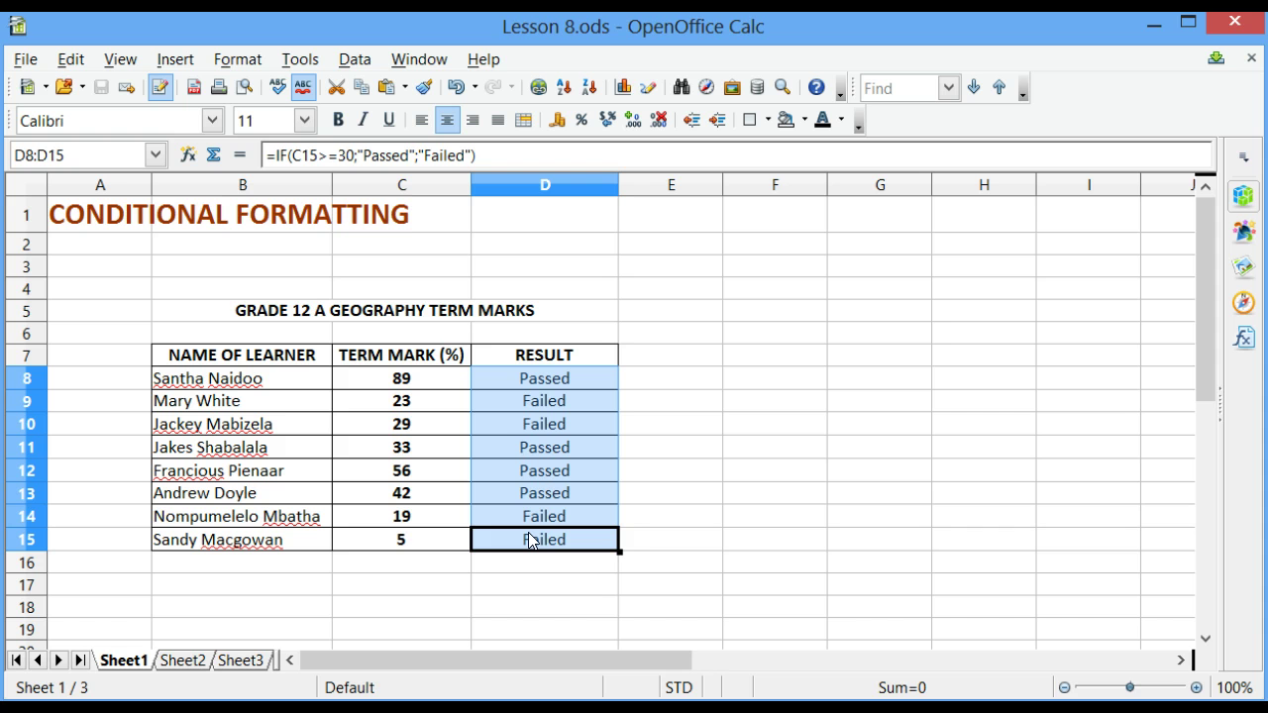
left_click(237, 61)
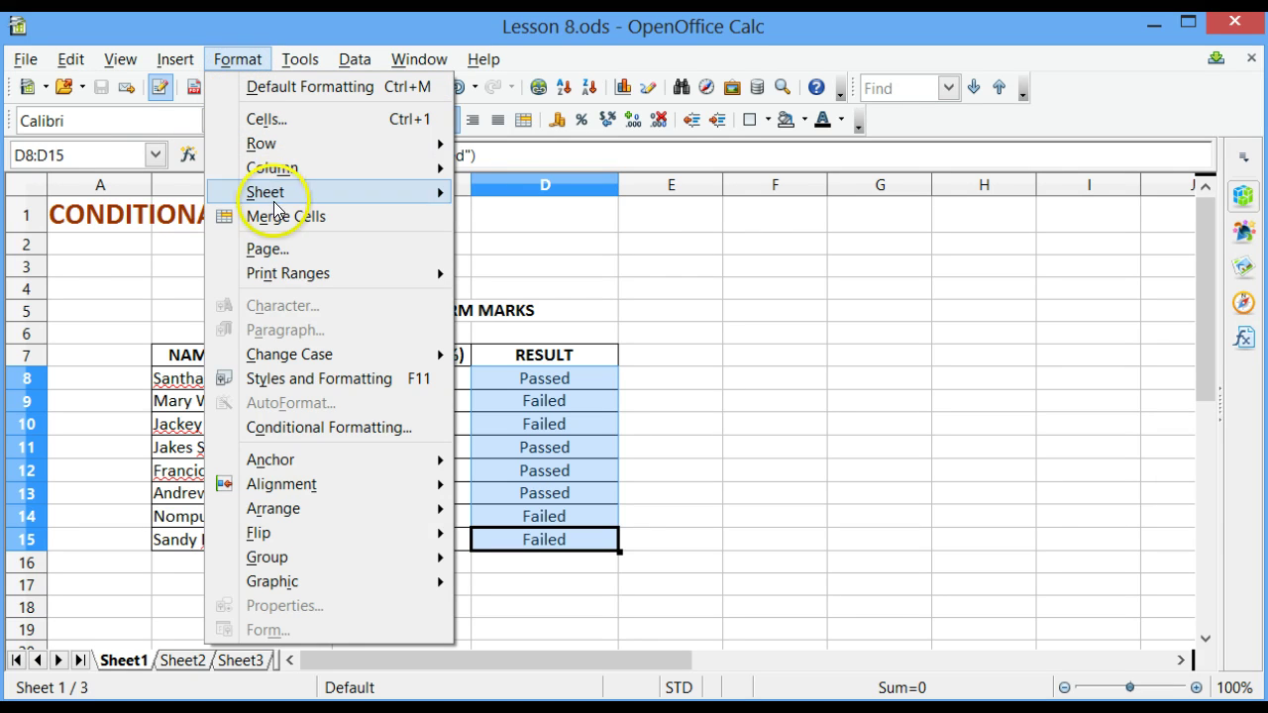
Set Condition 1 of the conditional format to cell value equal to "Failed"
left_click(294, 434)
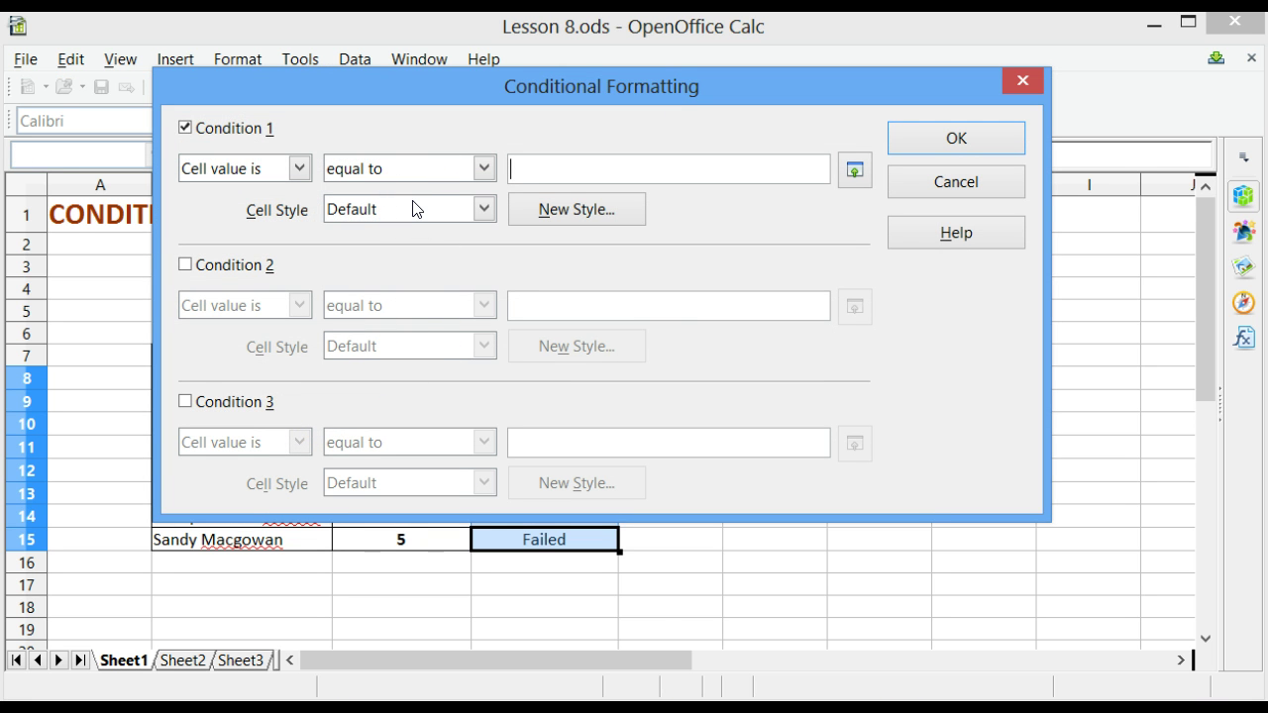
left_click(273, 173)
type("\"Failed\"")
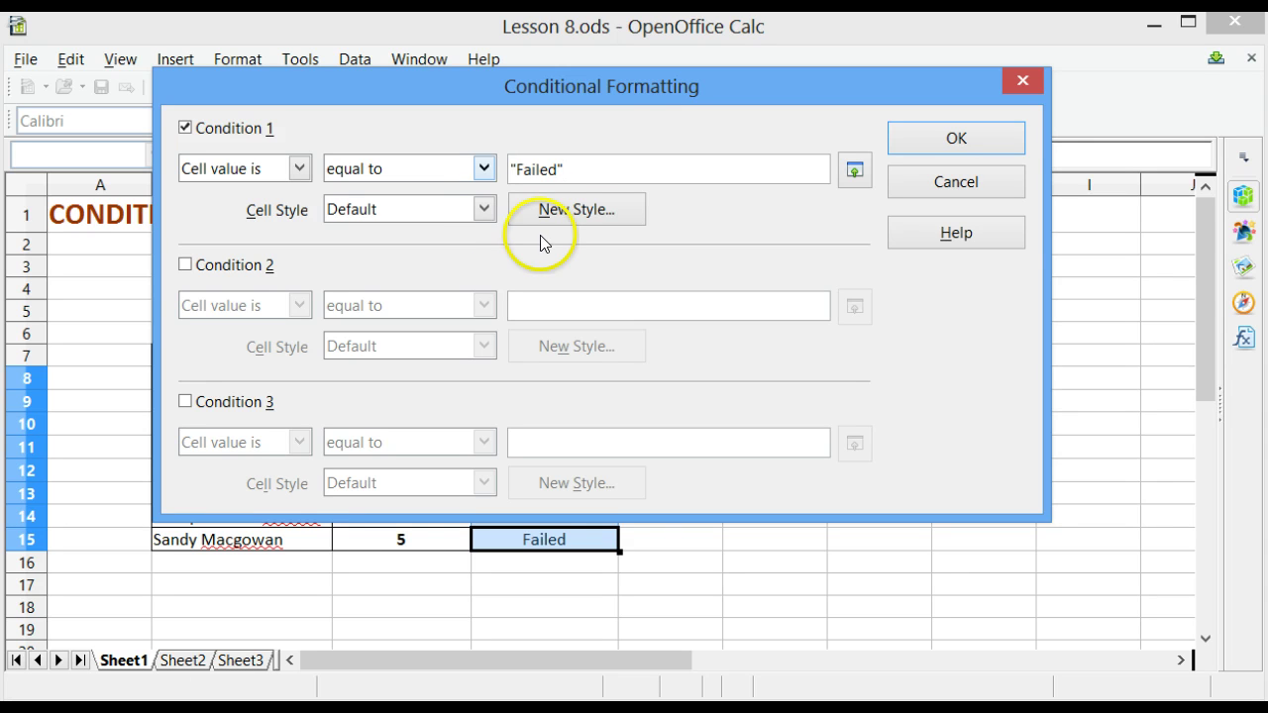
Create cell style Mystyle1 with a Red 3 background for the Failed condition
left_click(598, 221)
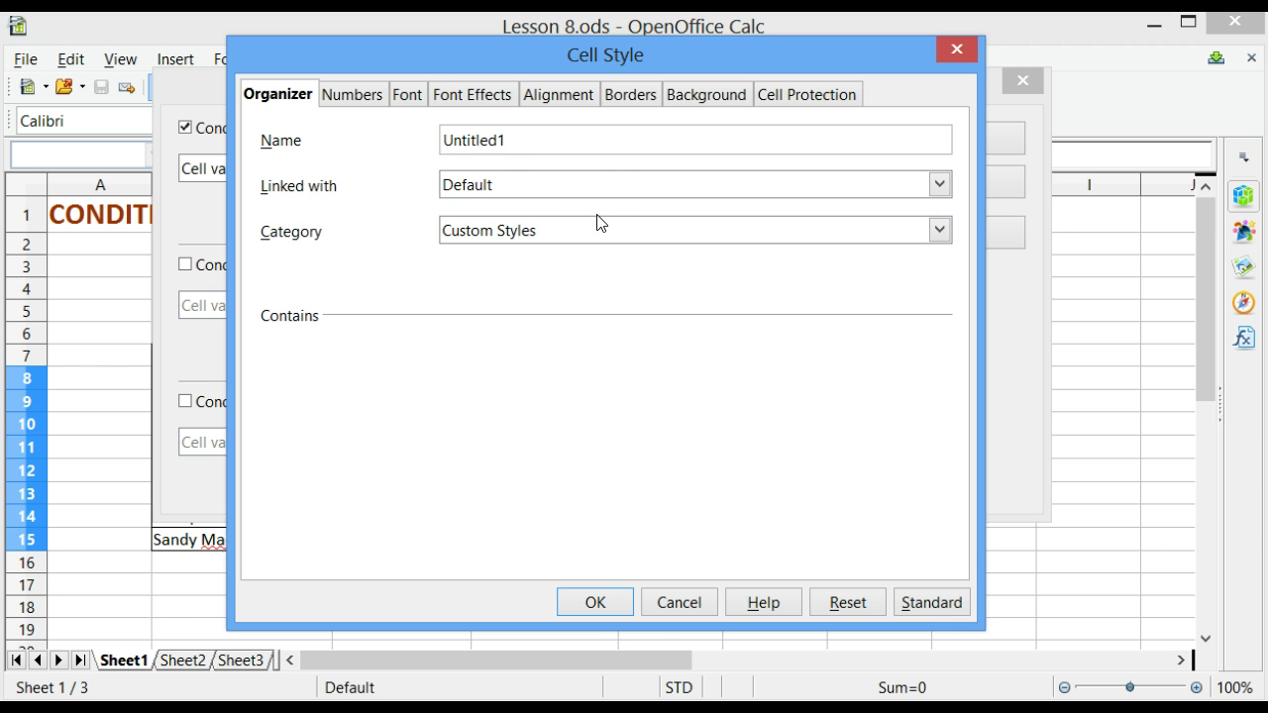
left_click(501, 140)
left_click_drag(501, 139, 425, 140)
type("Myst")
type("le")
key("BackSpace")
key("BackSpace")
type("yle1")
left_click(705, 98)
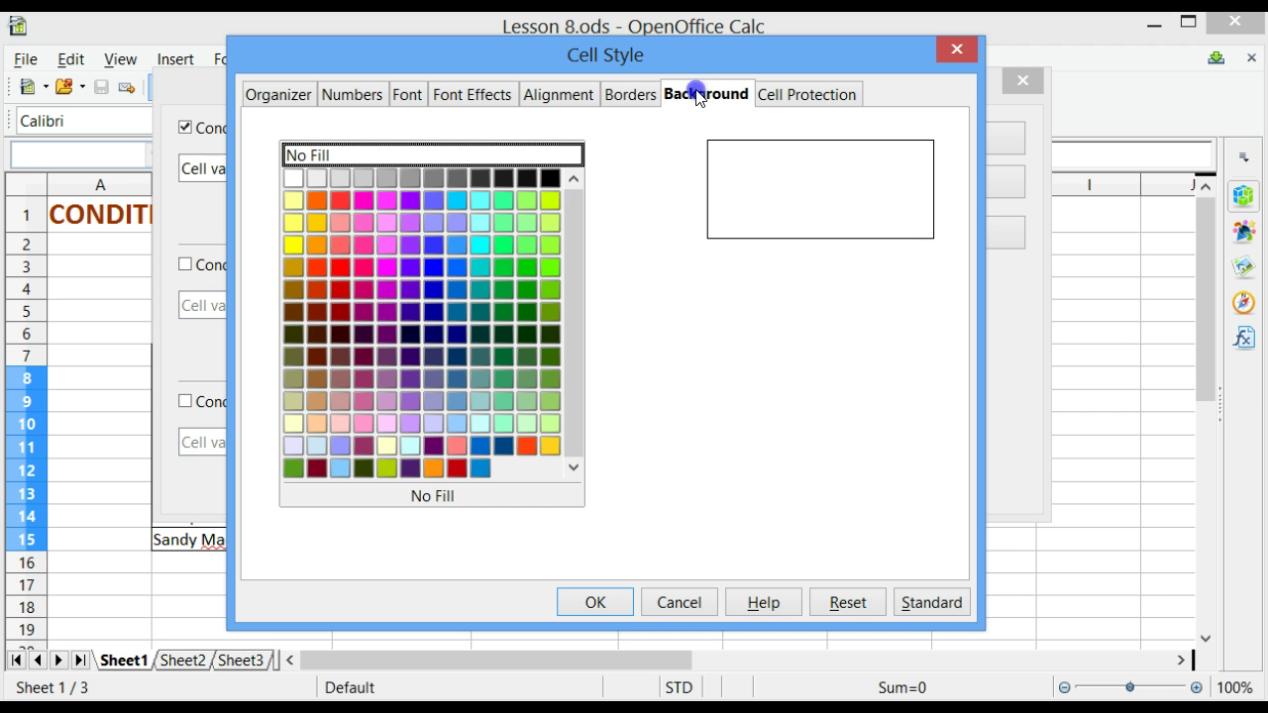
left_click(340, 267)
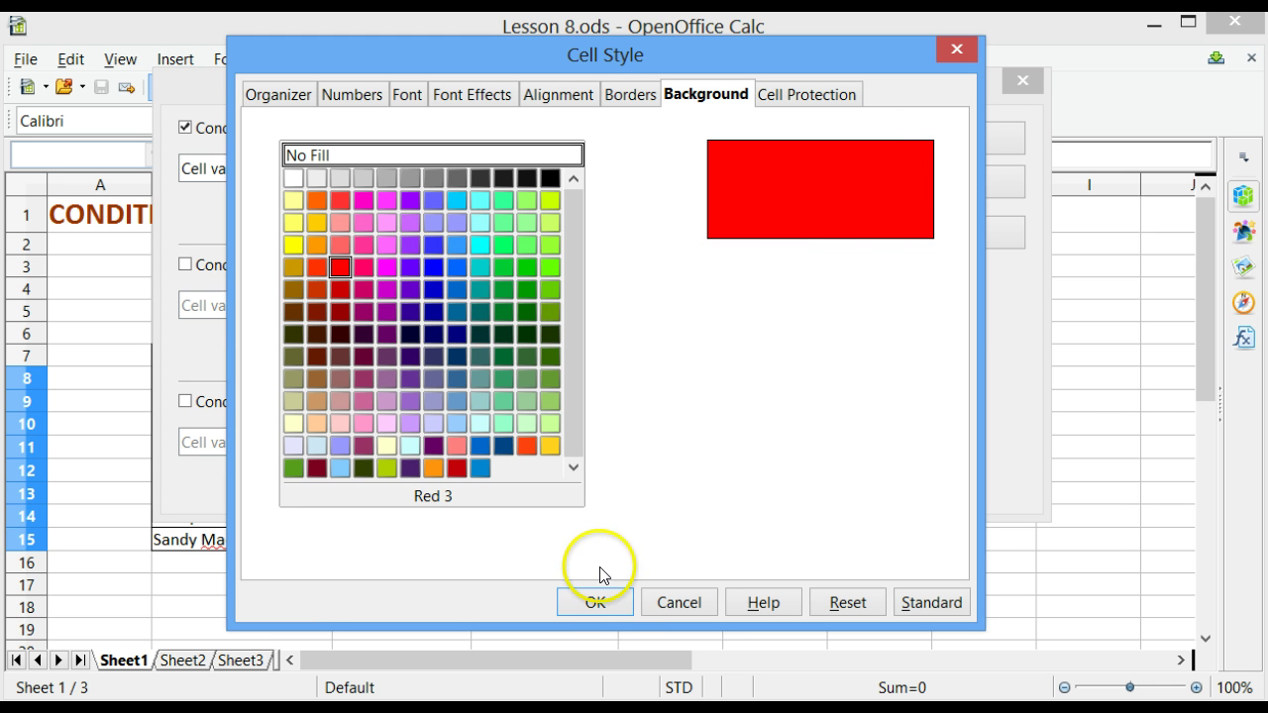
left_click(600, 602)
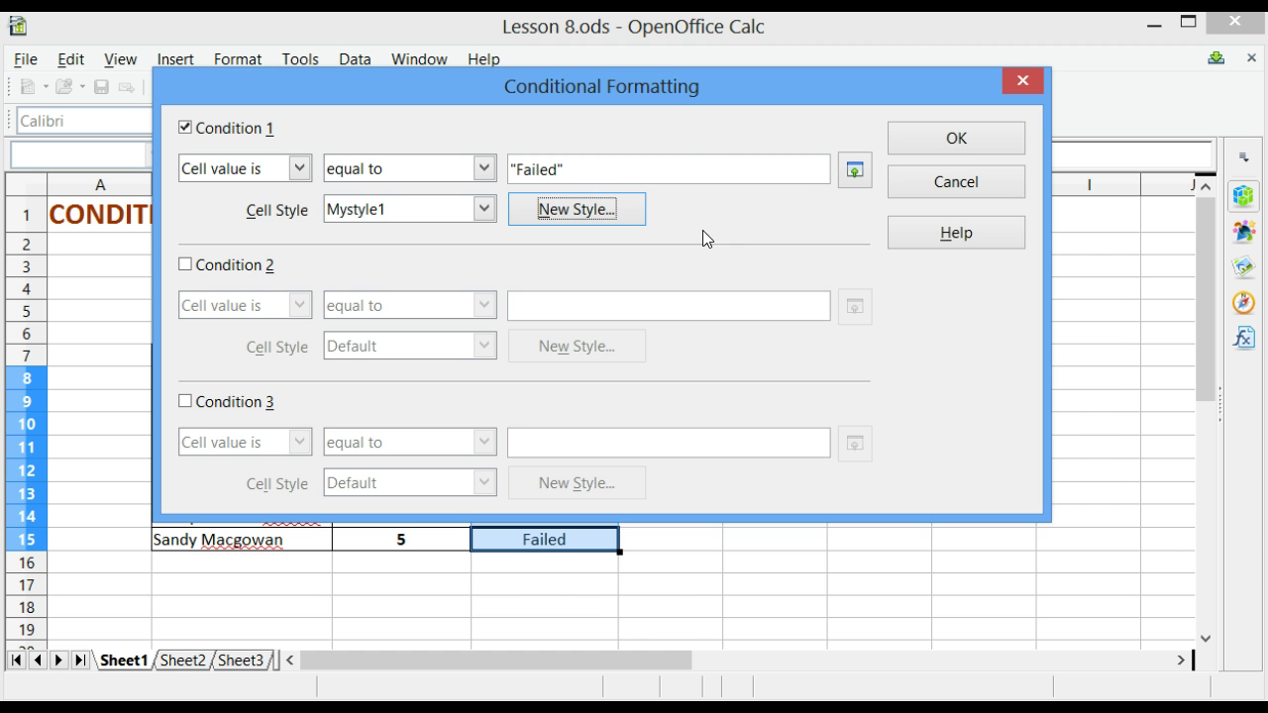
Confirm the conditional format and deselect to reveal the red Failed cells
left_click(953, 141)
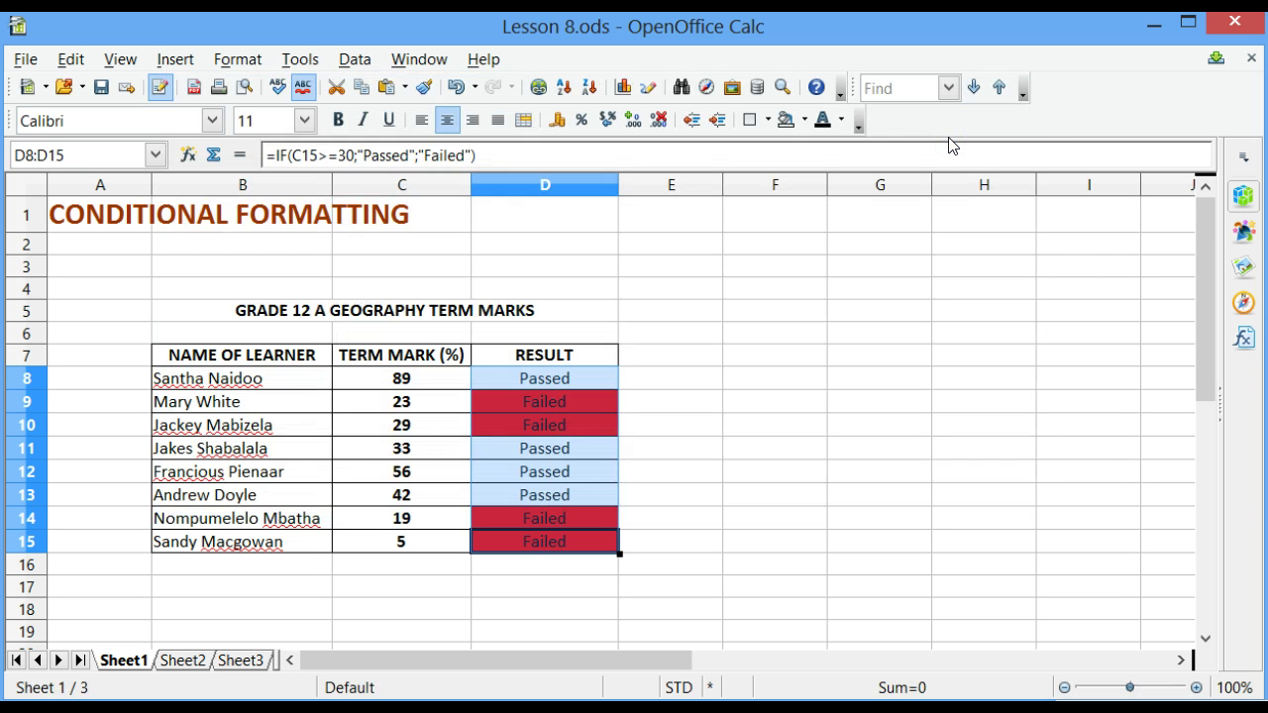
left_click(668, 380)
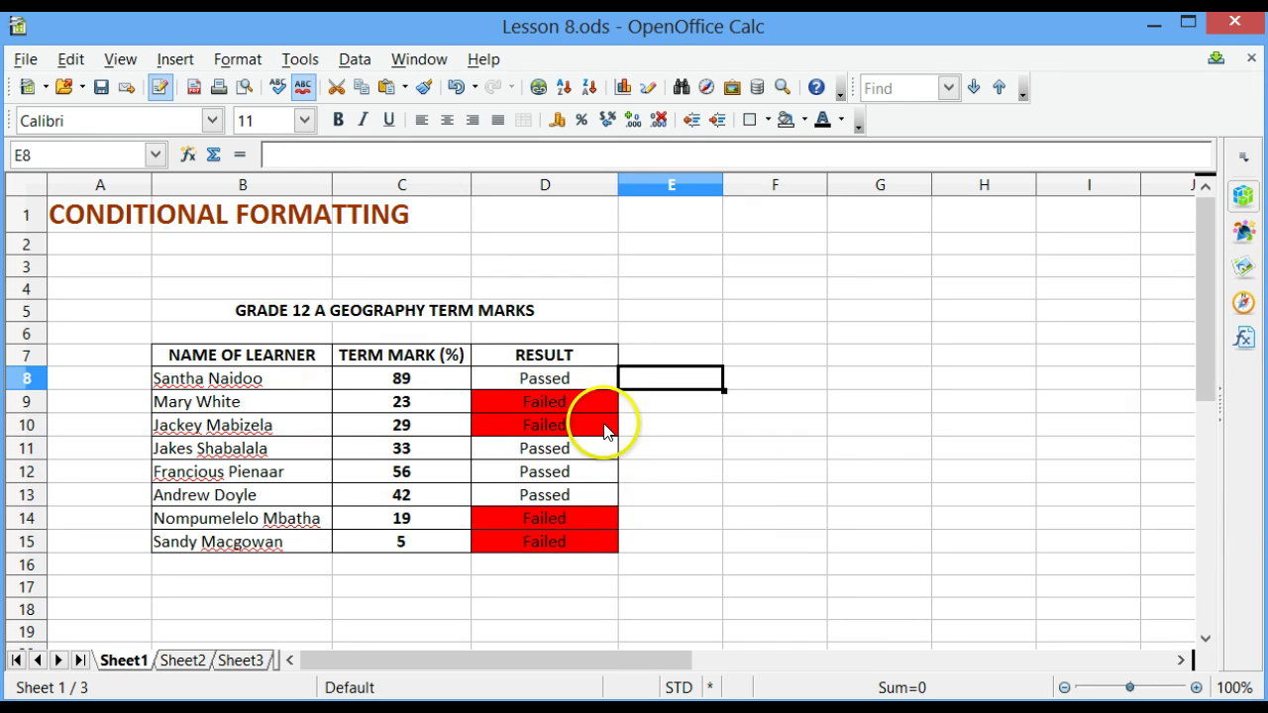
Reselect D8:D15 and enable Condition 2 matching cell value equal to "Passed"
left_click_drag(561, 382, 529, 544)
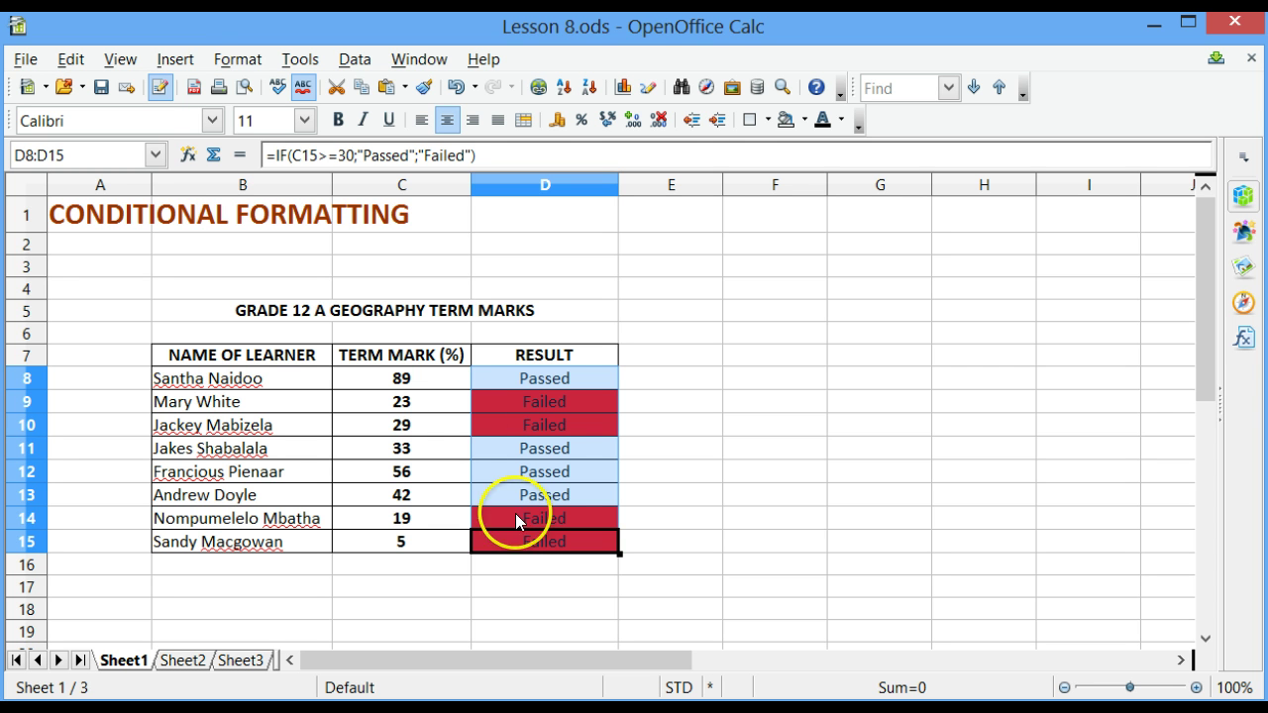
left_click(238, 60)
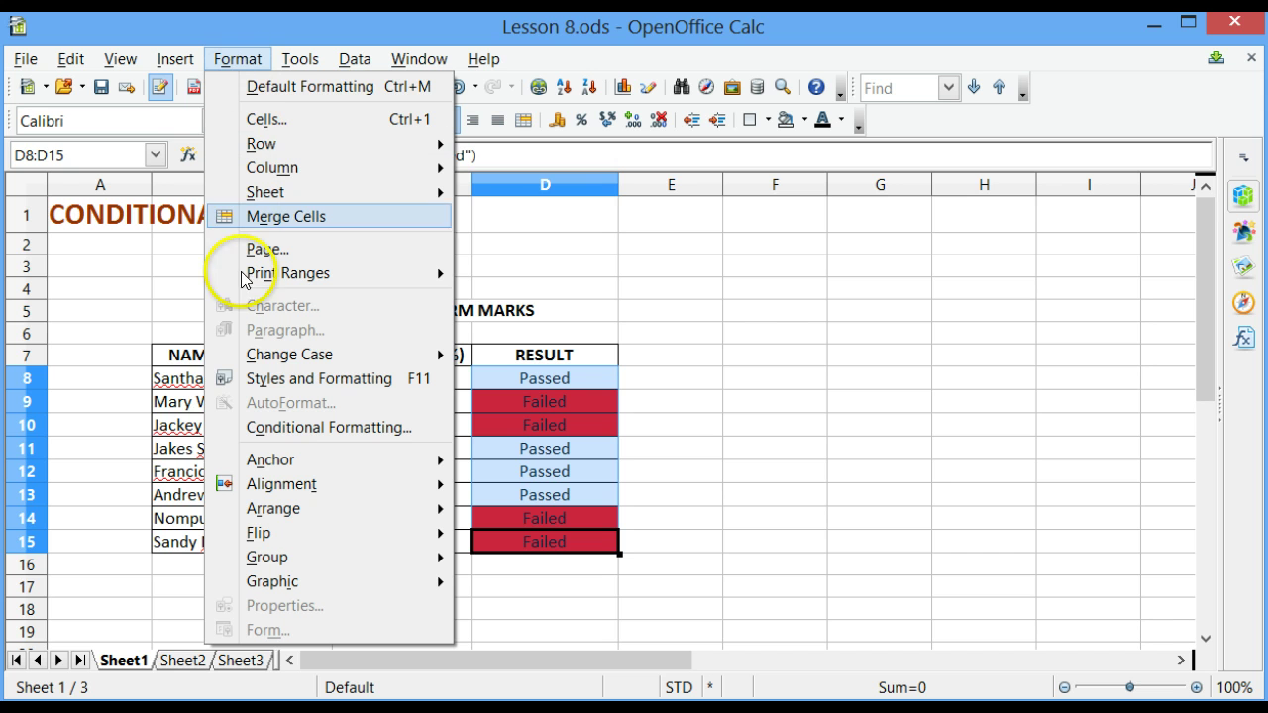
left_click(312, 433)
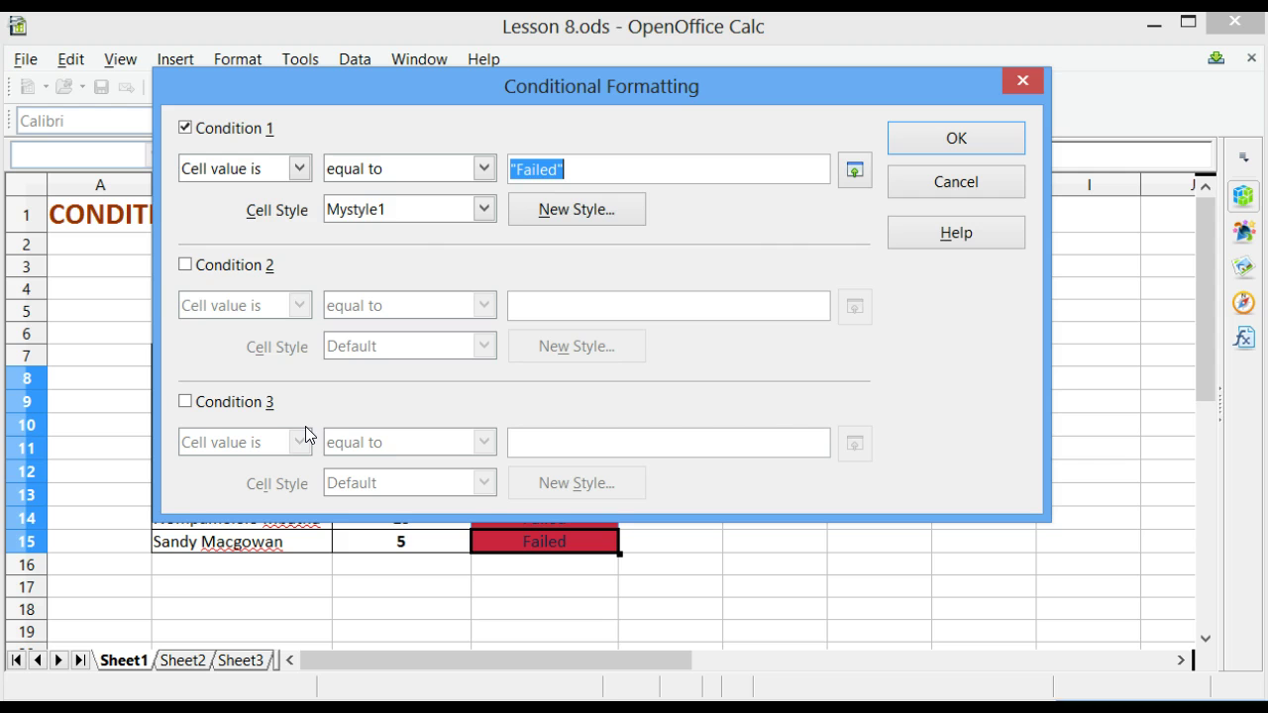
left_click(185, 266)
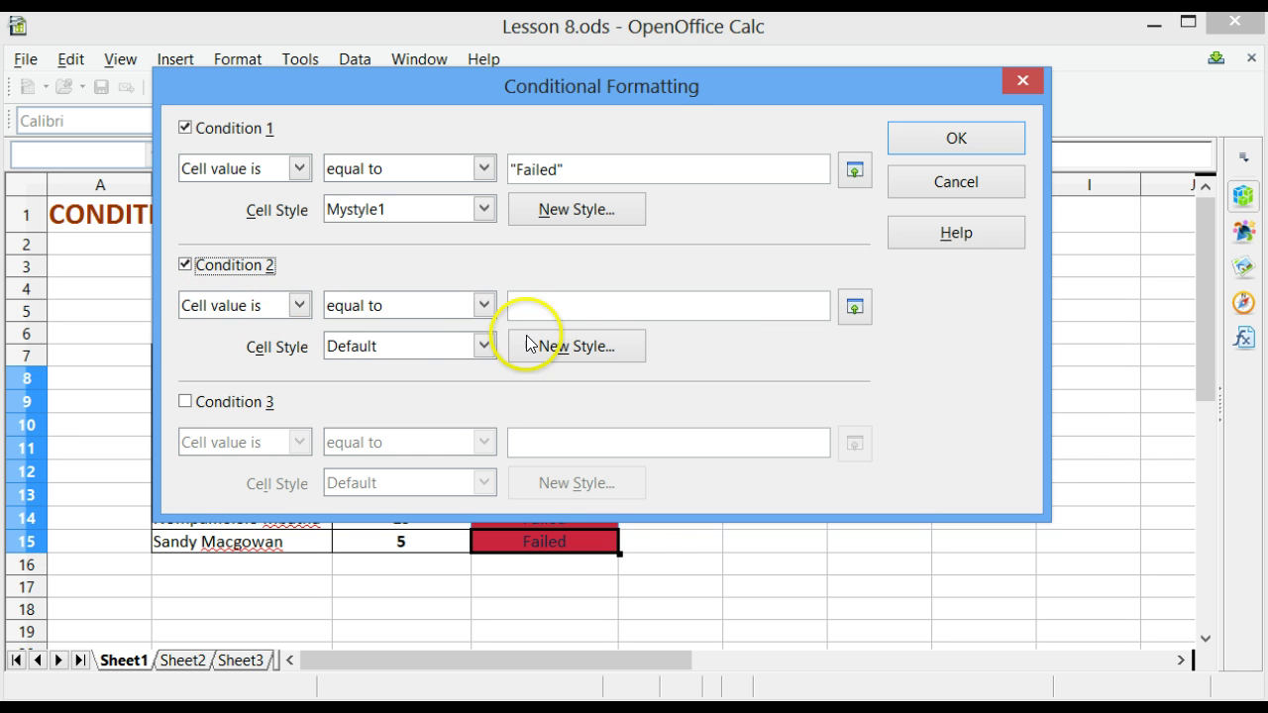
left_click(574, 306)
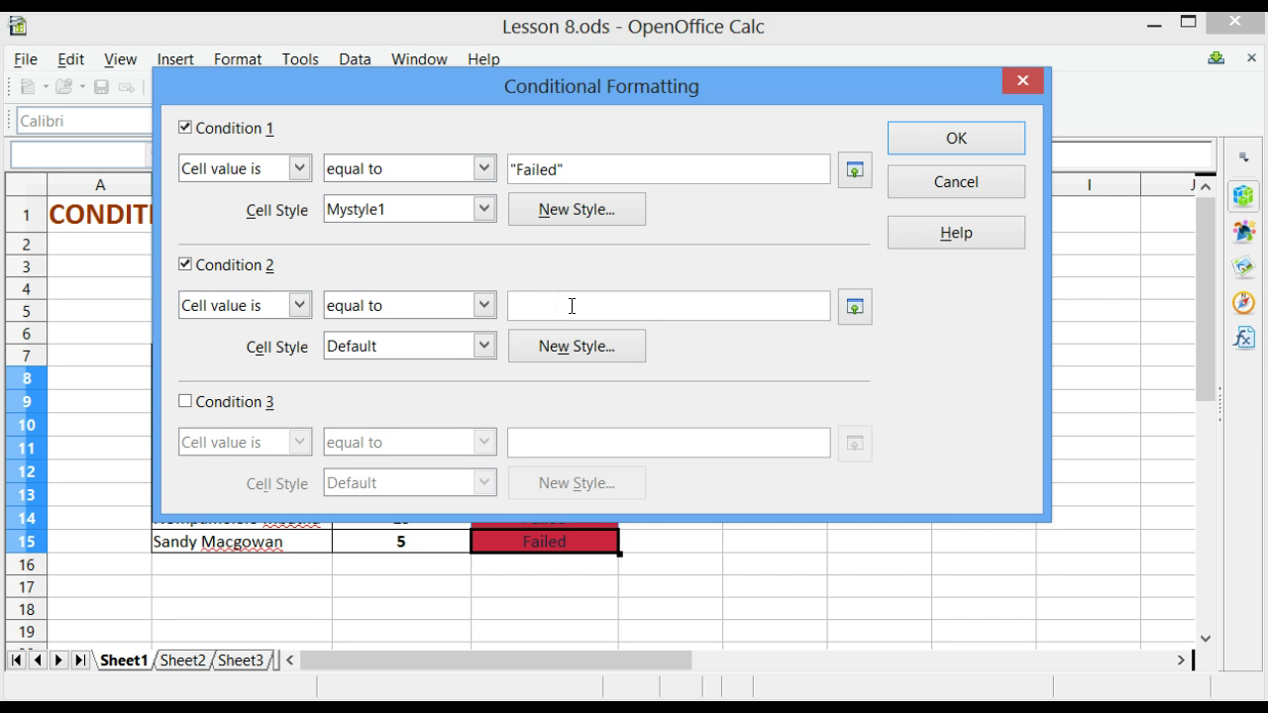
type("\"Passed\"")
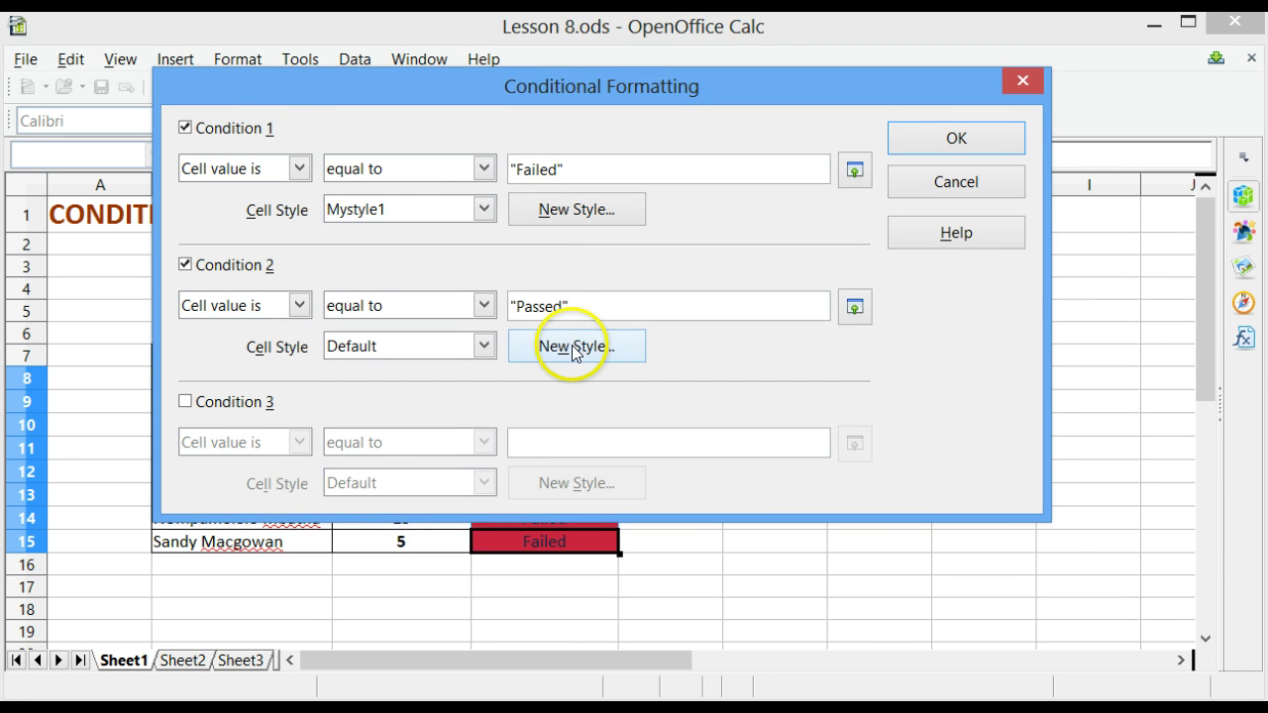
Create cell style Mystyle2 with a Green 3 background for the Passed condition
left_click(575, 349)
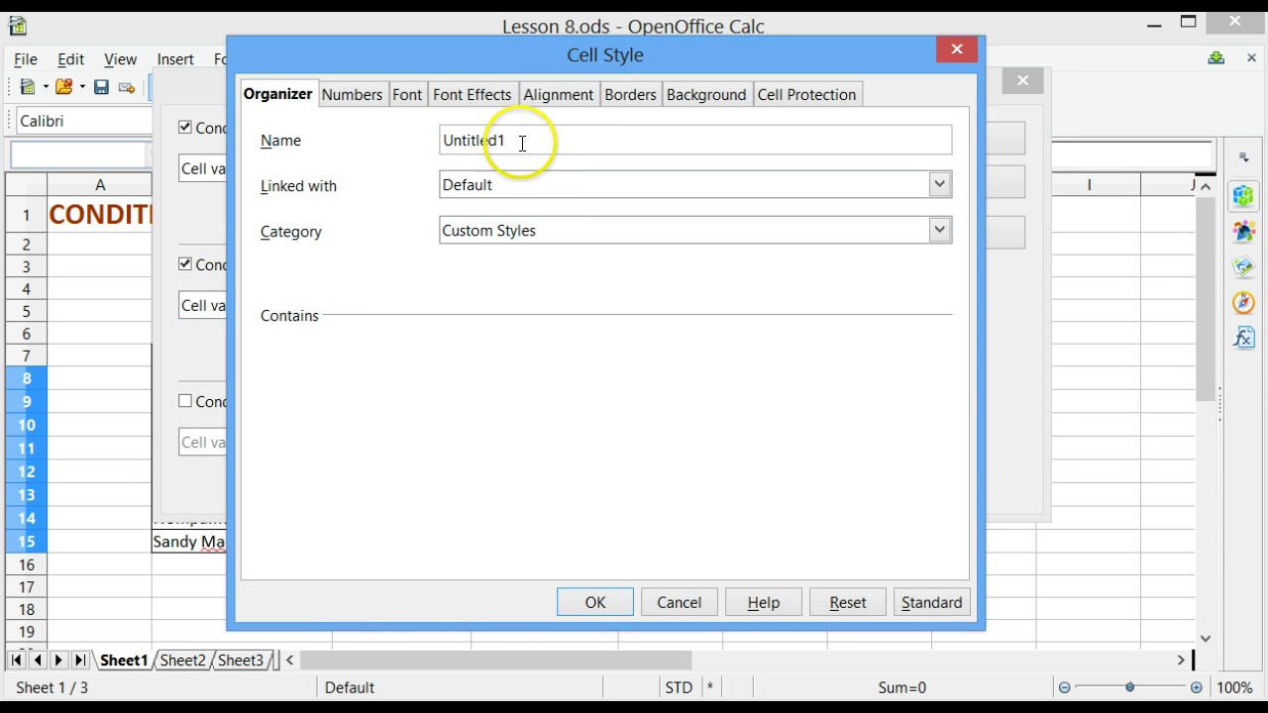
left_click_drag(518, 141, 416, 139)
type("M")
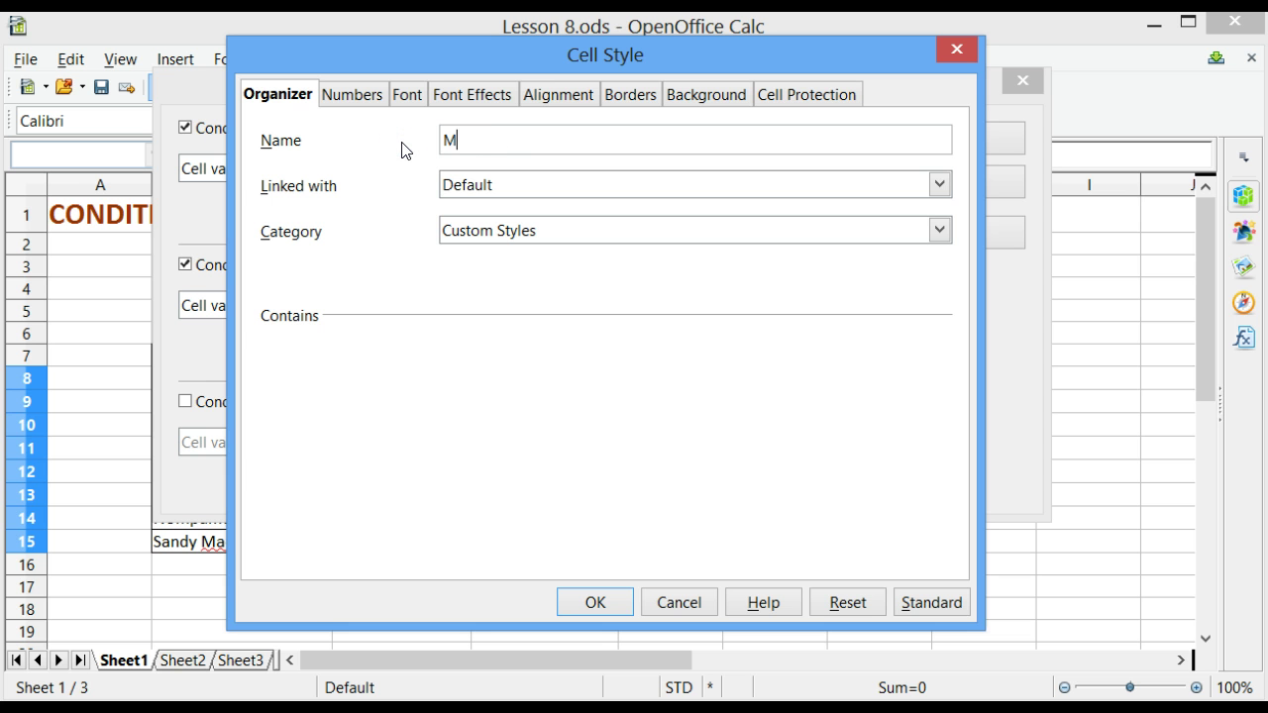
type("ystyle2")
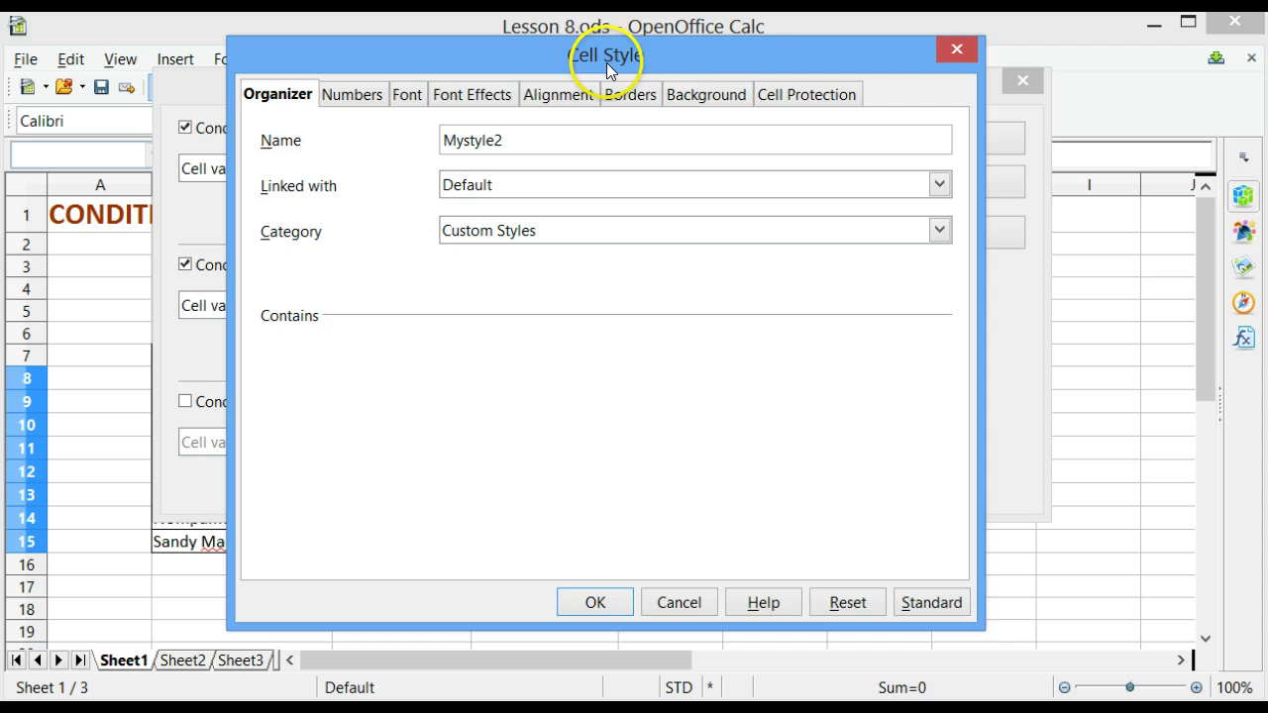
left_click(709, 102)
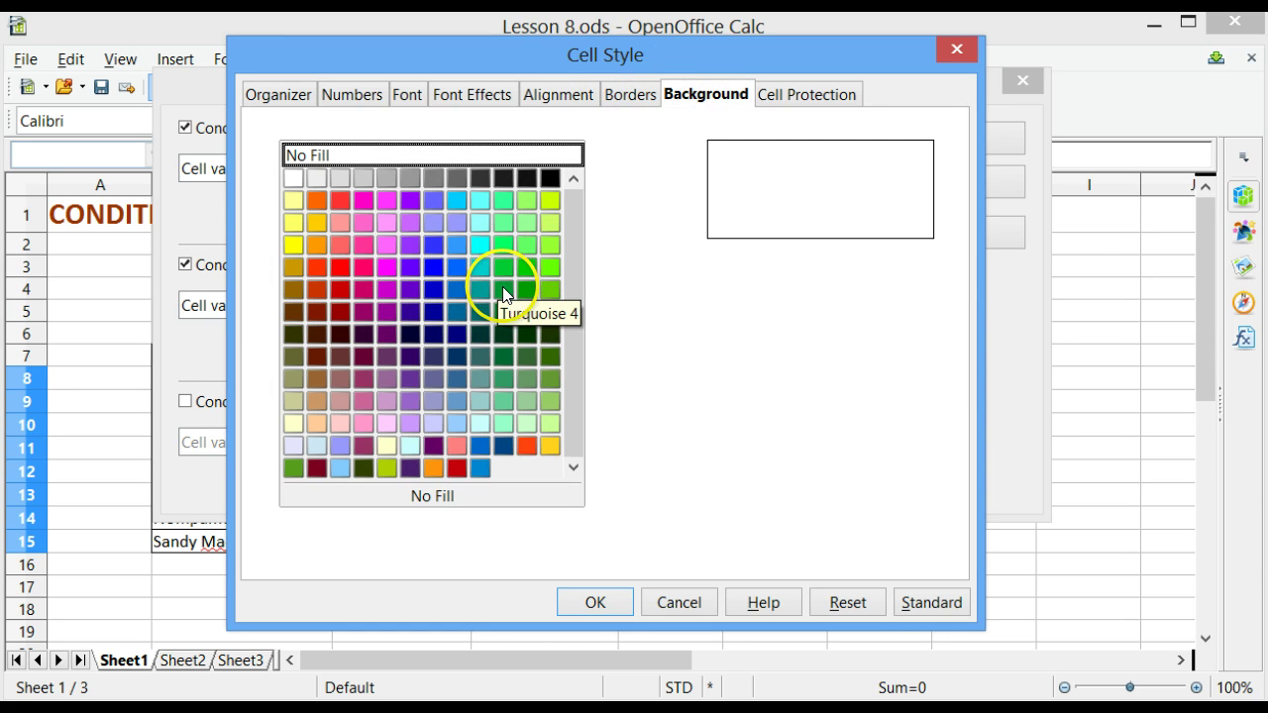
left_click(526, 269)
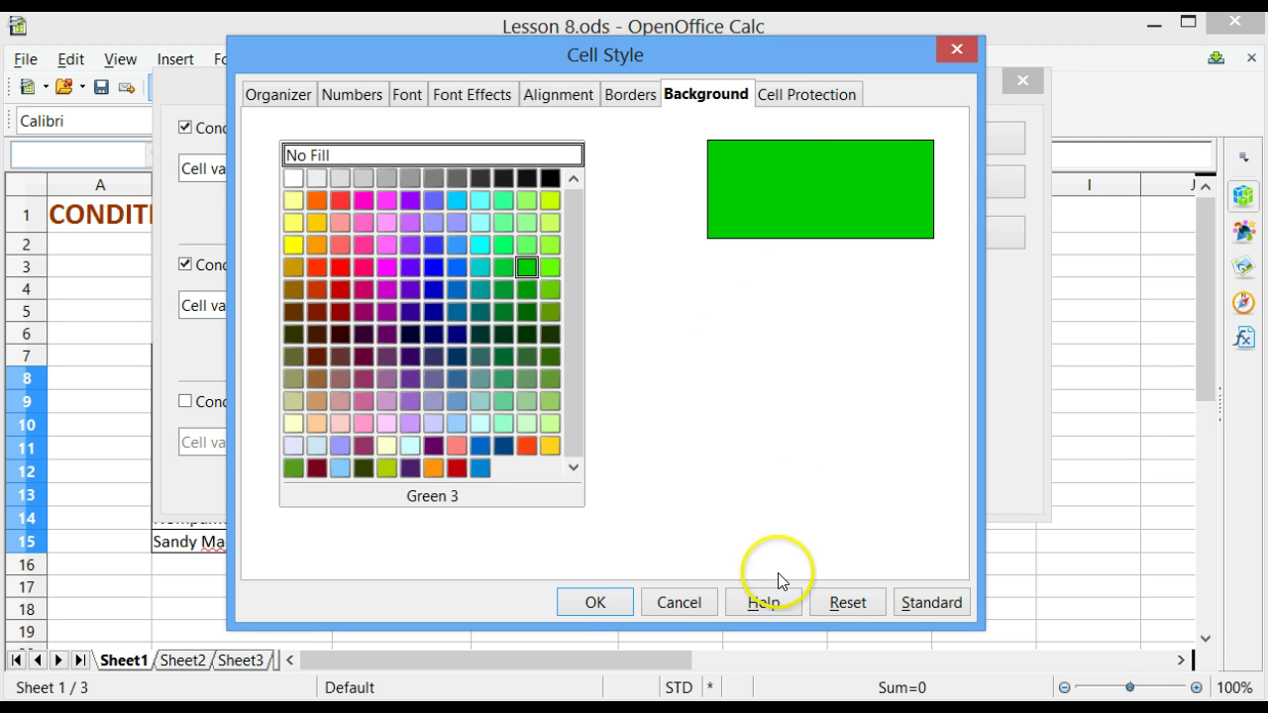
left_click(609, 602)
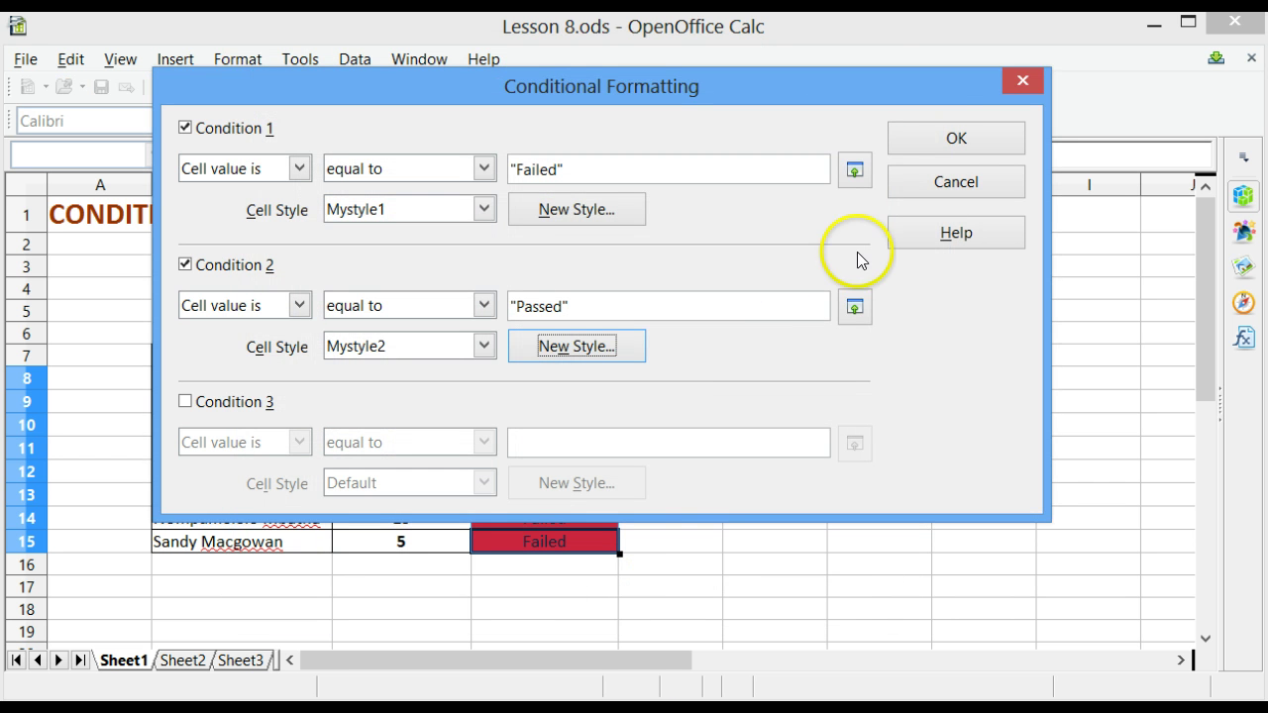
Confirm both conditions and deselect to view green Passed and red Failed cells
left_click(960, 138)
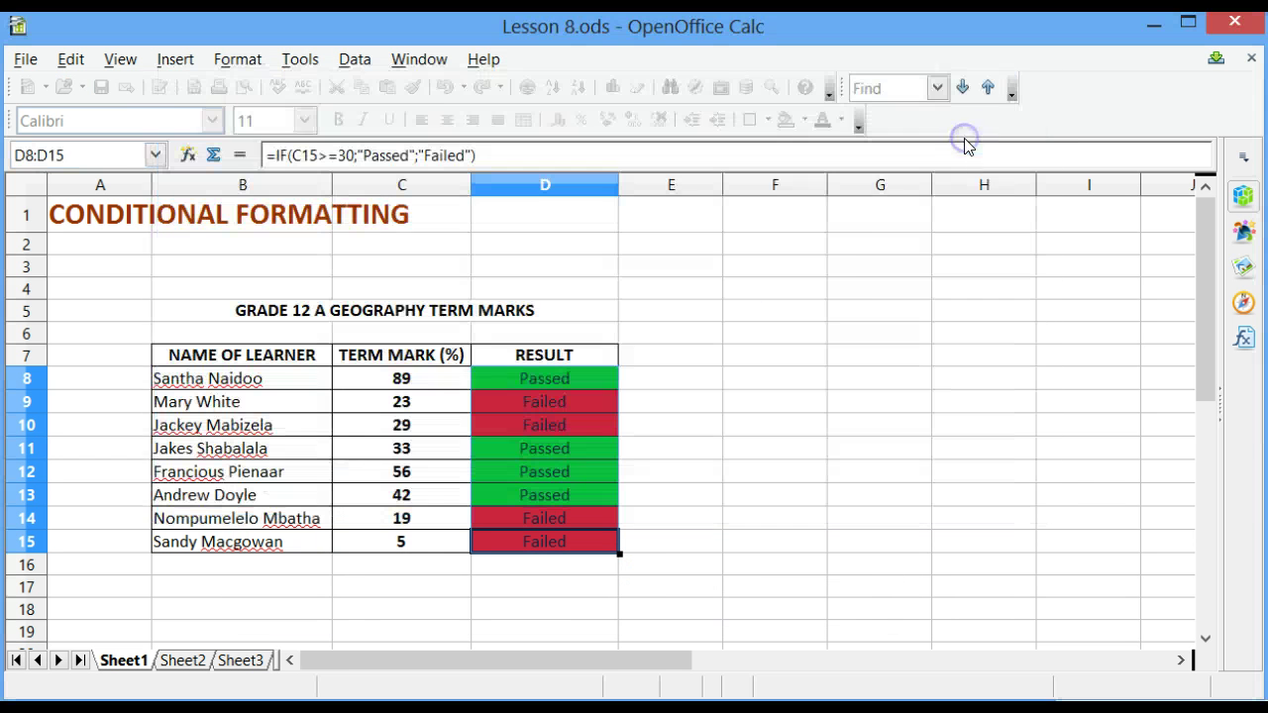
left_click(764, 429)
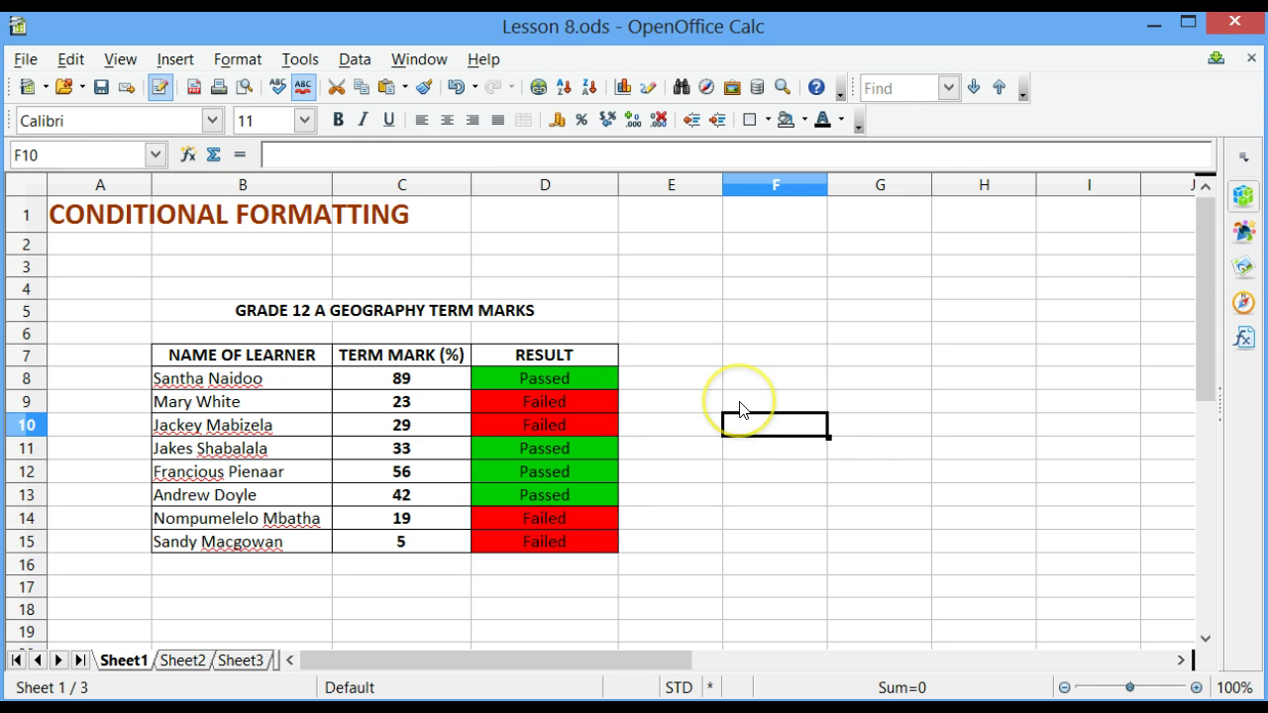